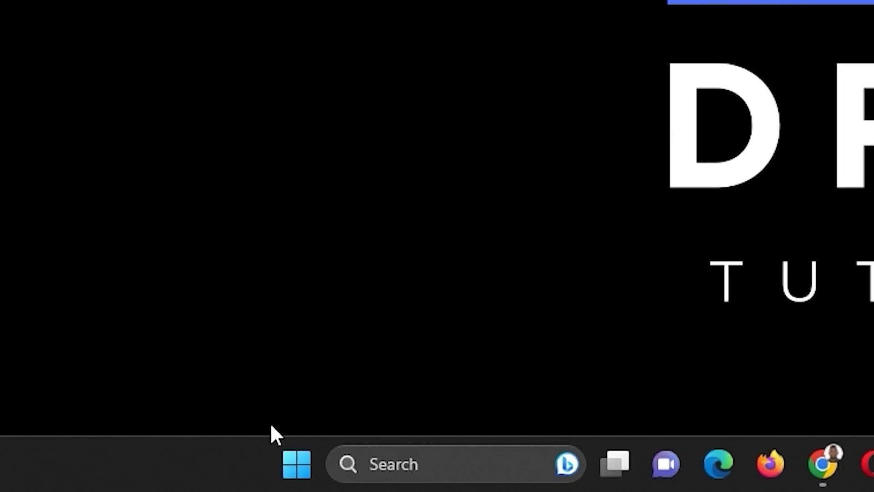
Step: Launch the Run app by searching 'run' from the Start menu
click(301, 474)
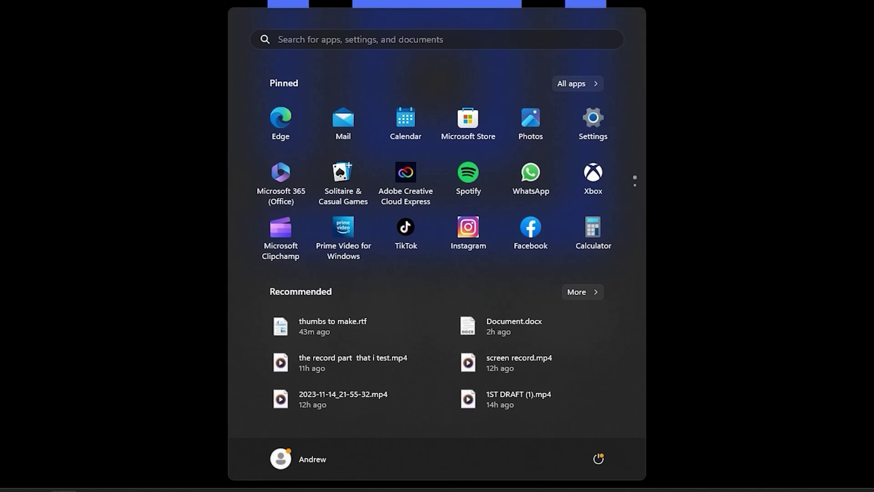
text(run)
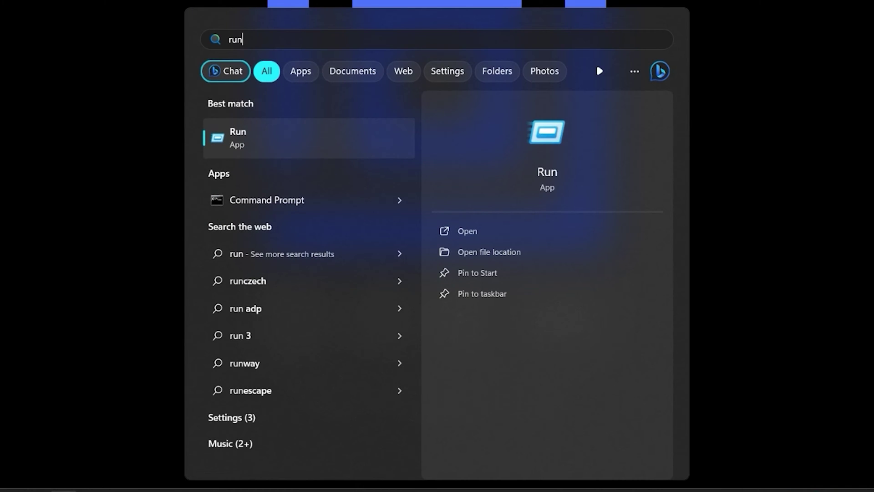
click(252, 142)
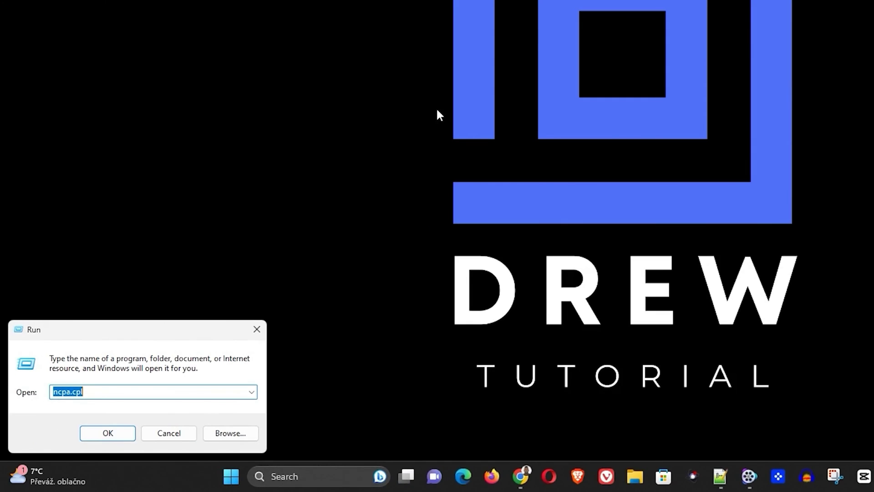
Step: Replace the Run entry with 'temp' to open C:\Windows\Temp, centring its window
key(BackSpace)
text(temp)
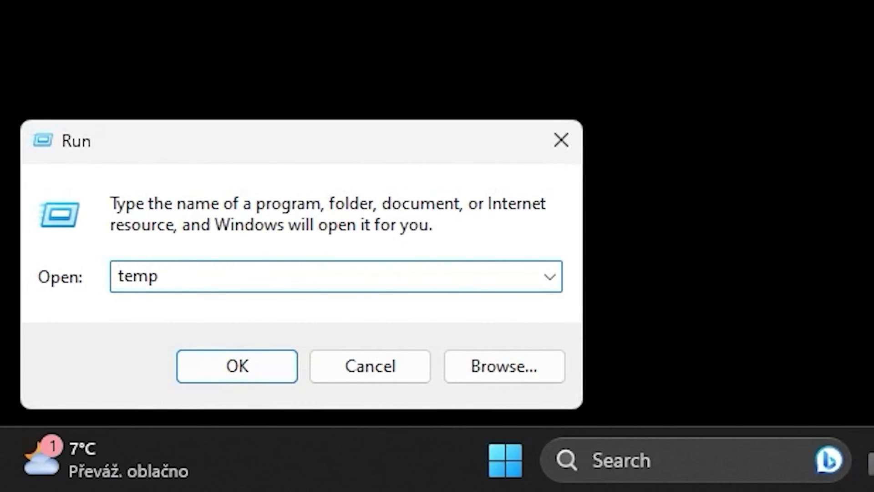
key(Return)
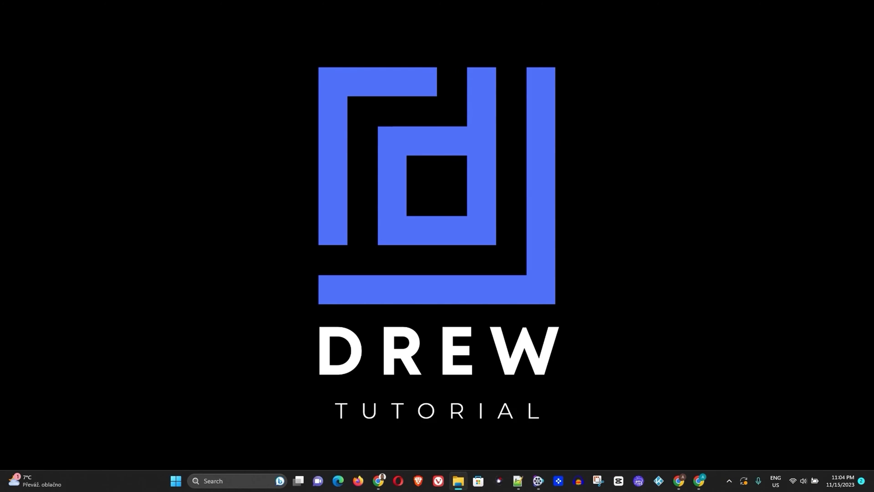
drag(856, 41, 469, 63)
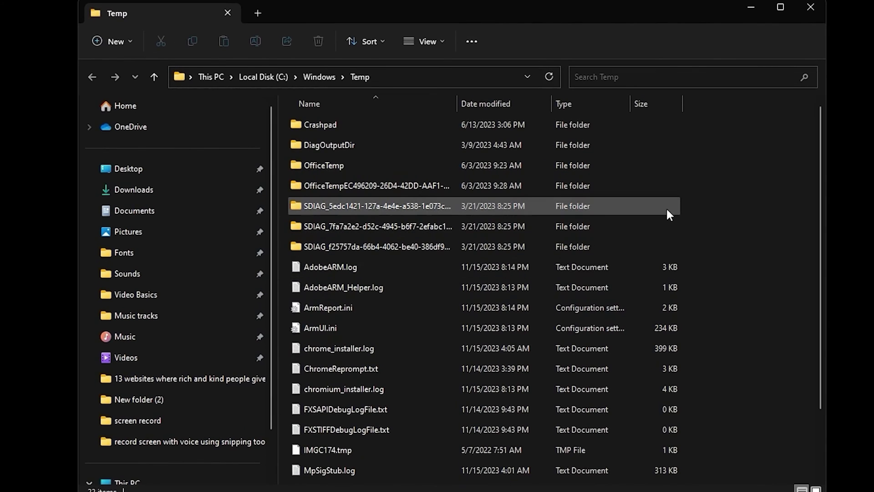
Step: Recycle everything in C:\Windows\Temp, continuing past the access prompt and skipping Chrome's in-use file
key(ctrl+a)
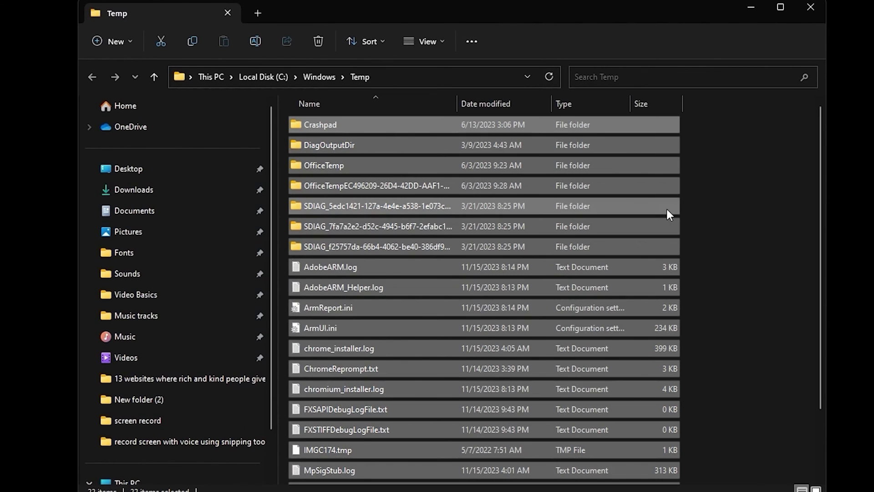
key(Delete)
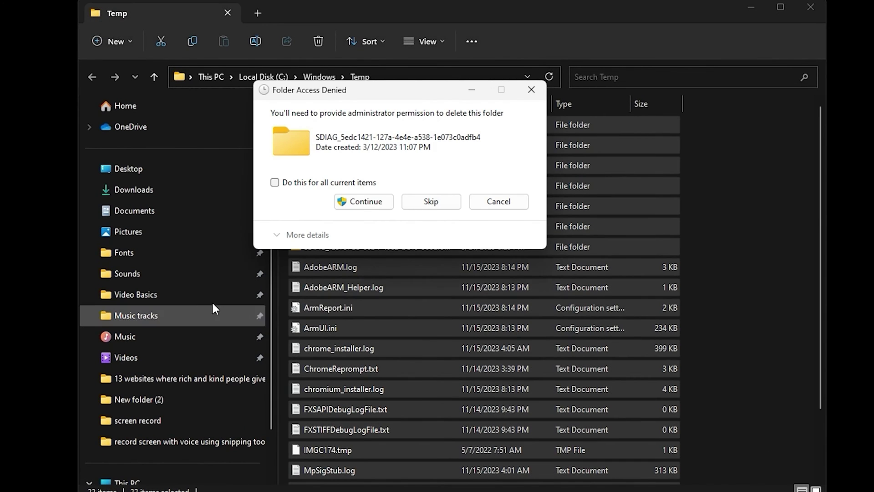
click(359, 203)
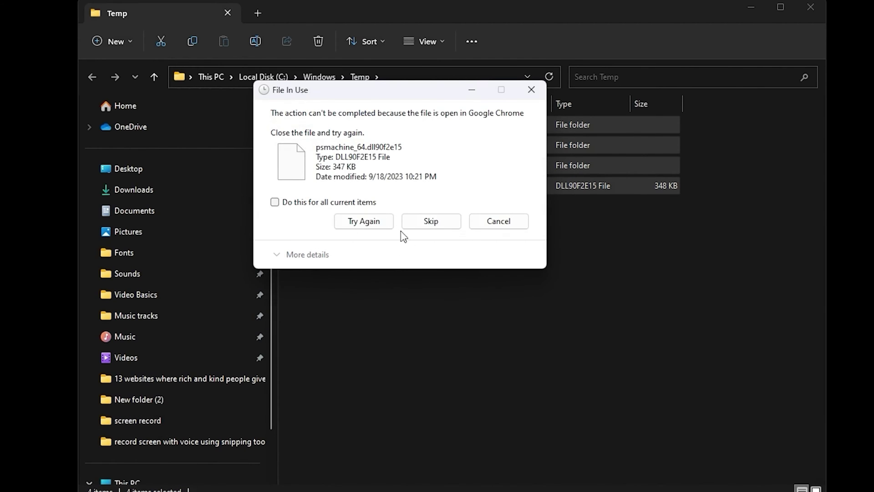
click(431, 222)
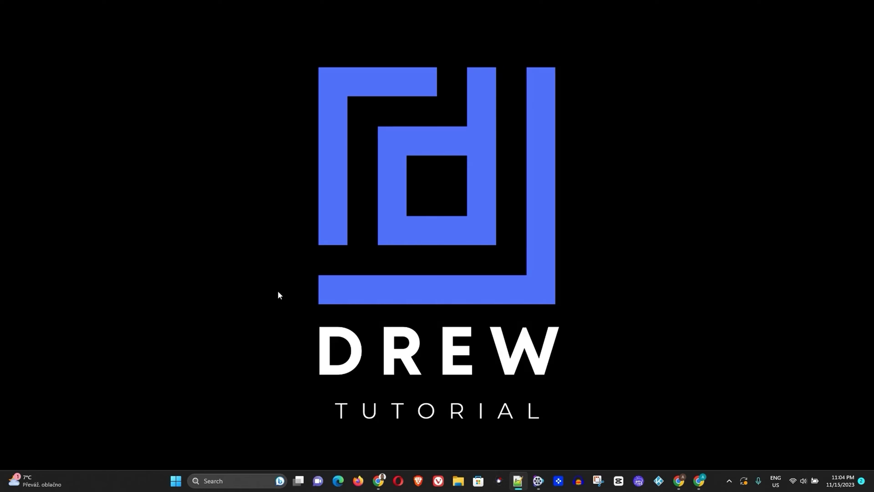
Step: Launch Run from a Start search and submit %temp% to open AppData\Local\Temp
click(175, 481)
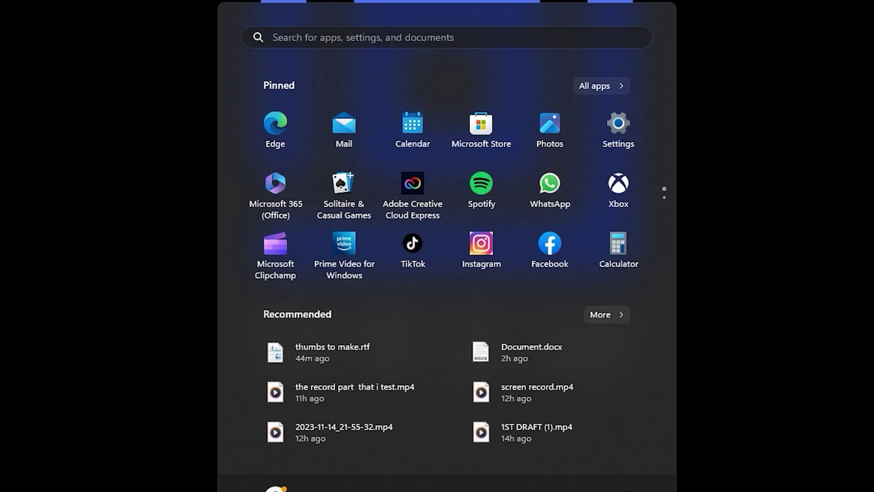
text(run)
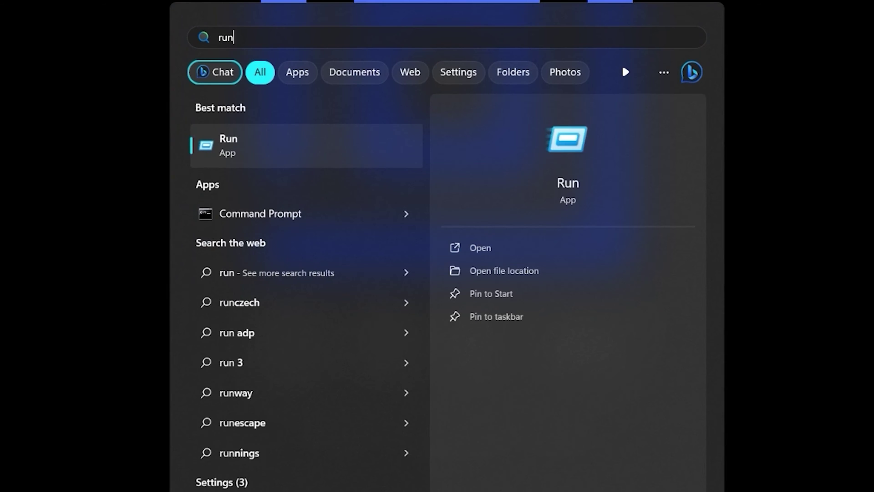
key(Return)
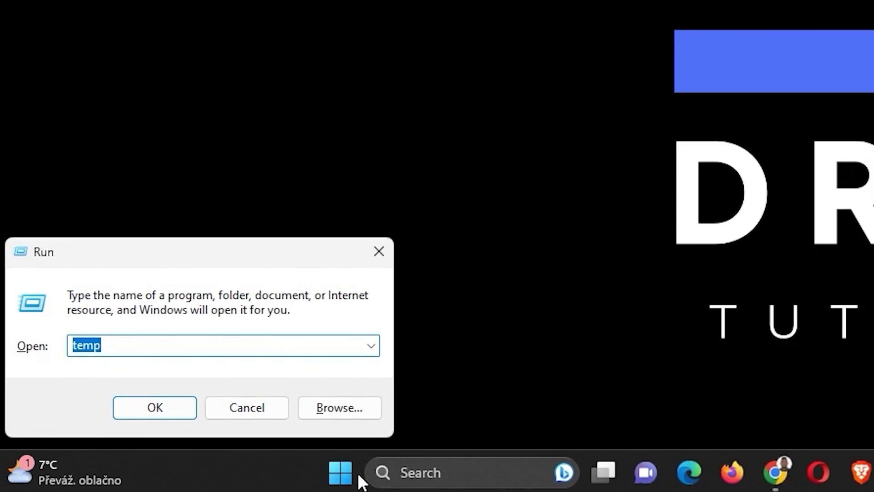
key(BackSpace)
text(%)
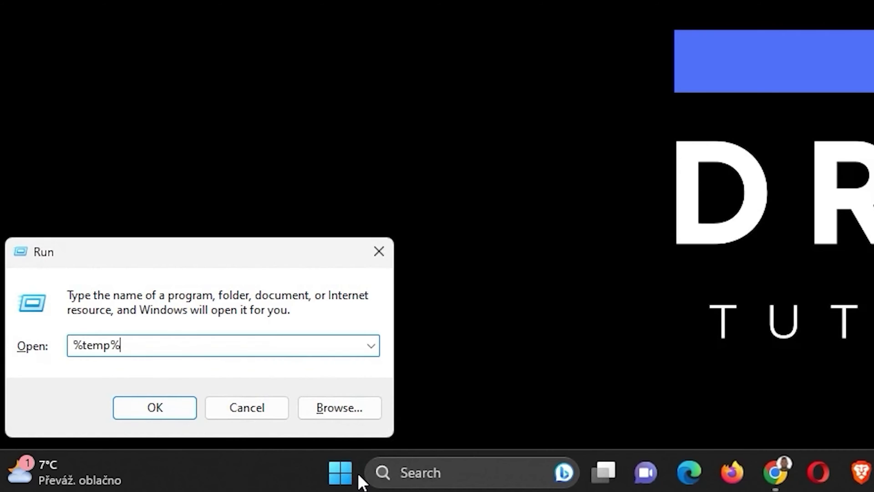
key(Return)
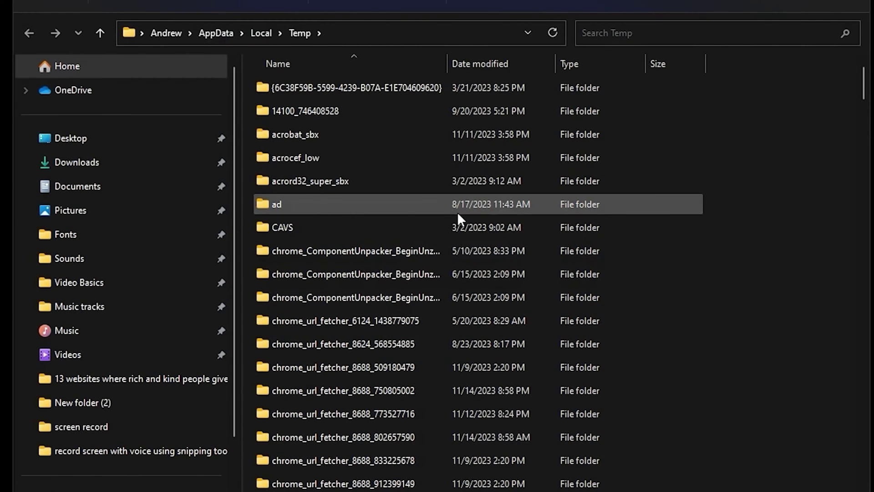
Step: Select all items in the user Temp folder and delete them, skipping two files Chrome is using
scroll(457, 212, down, 15)
click(383, 356)
key(ctrl+a)
key(Delete)
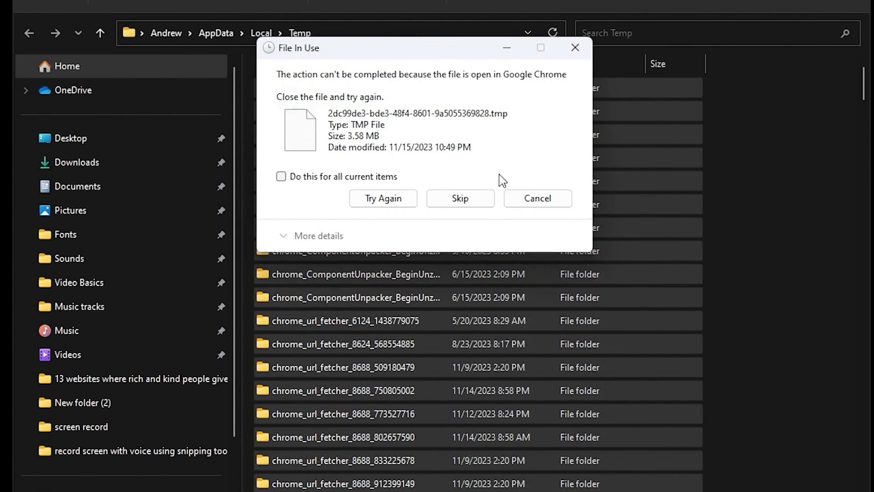
click(461, 200)
click(459, 204)
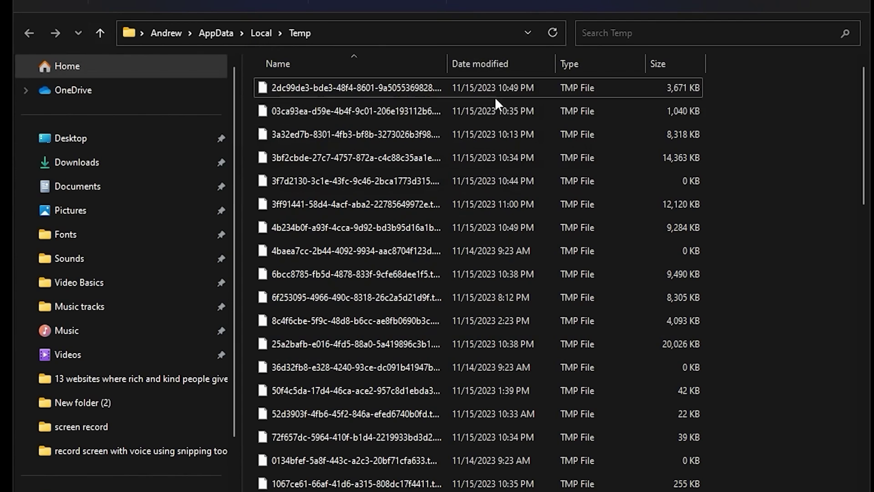
scroll(384, 227, down, 10)
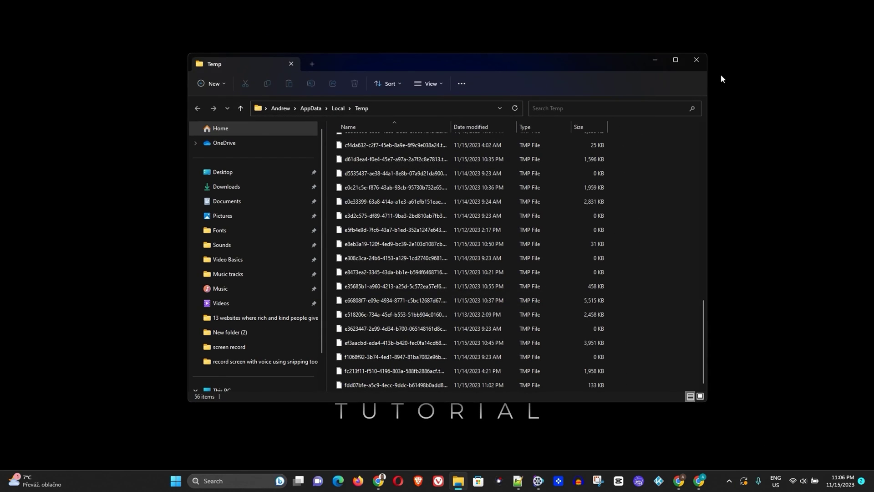
Step: Close the Temp window and run 'prefetch' from the Run app
click(697, 62)
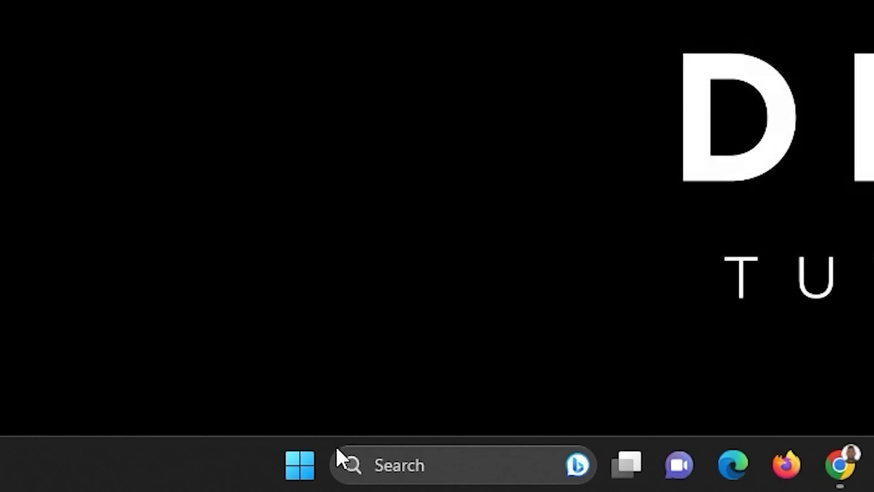
click(297, 468)
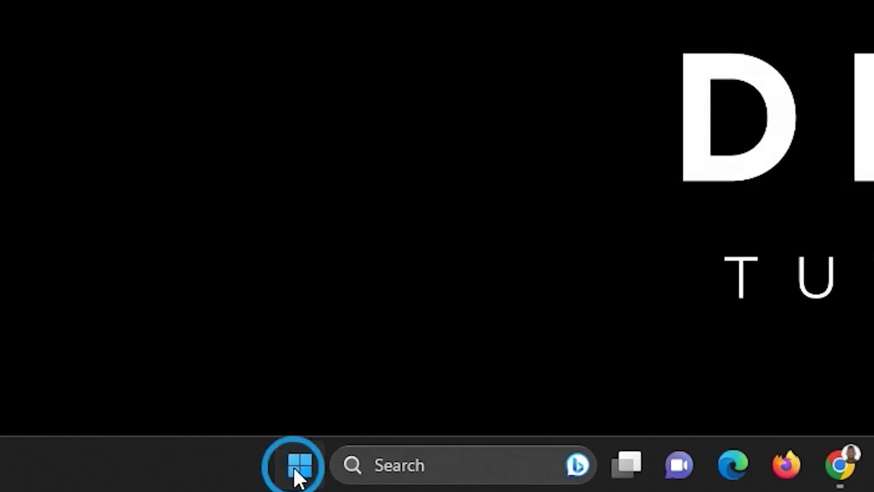
text(ru)
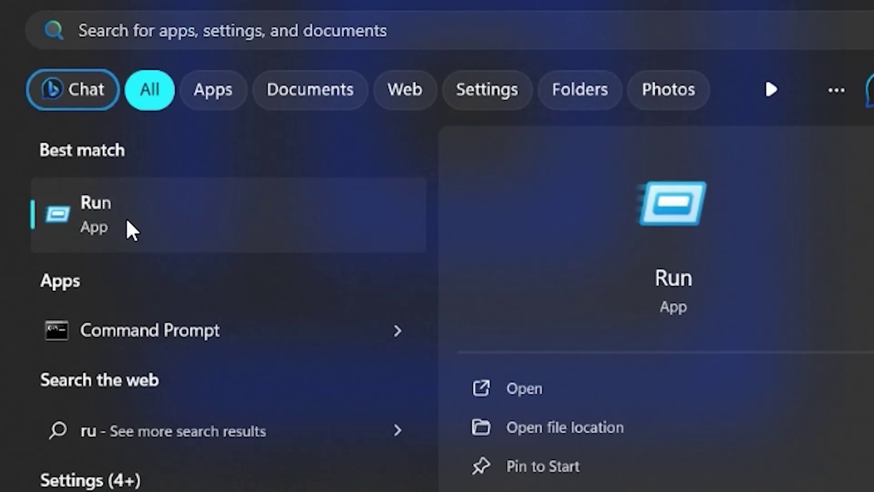
click(130, 227)
text(p)
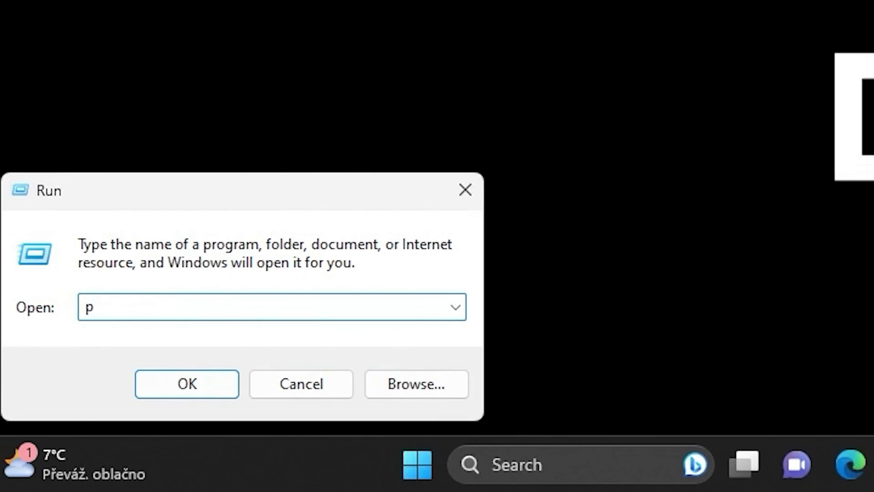
text(refetch)
key(Return)
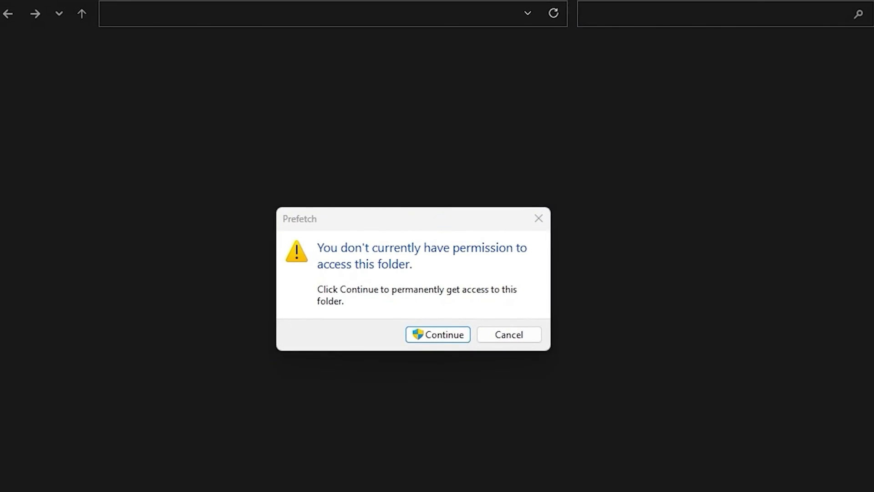
Step: Grant access to C:\Windows\Prefetch and delete all of its items
click(435, 337)
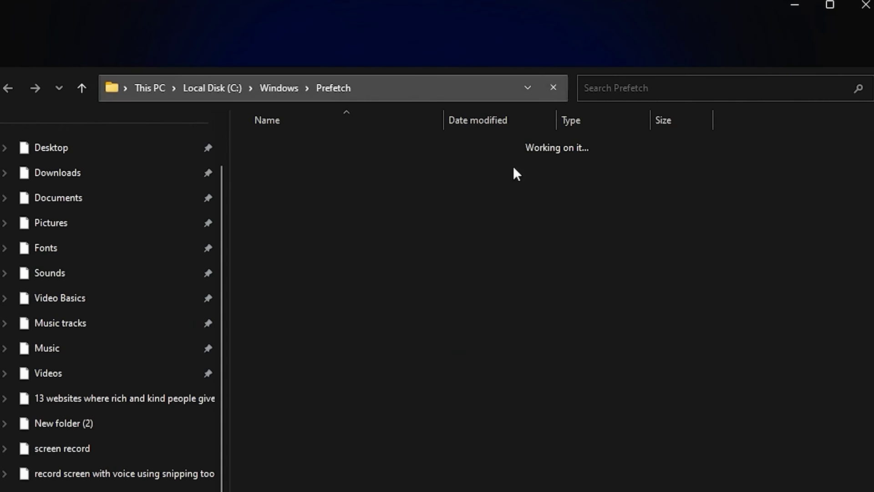
click(358, 191)
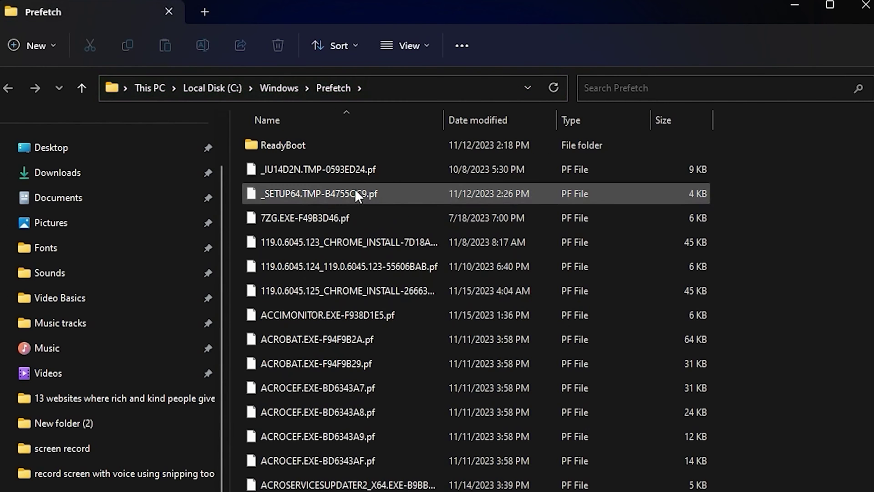
key(ctrl+a)
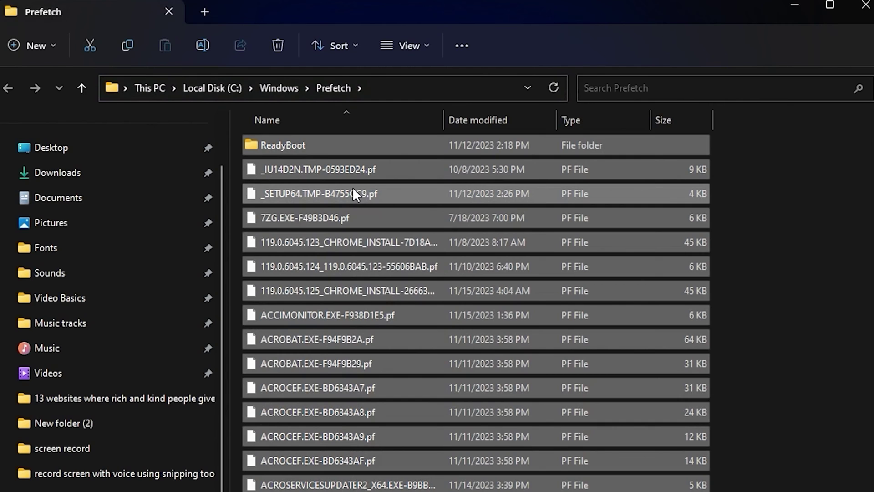
key(Delete)
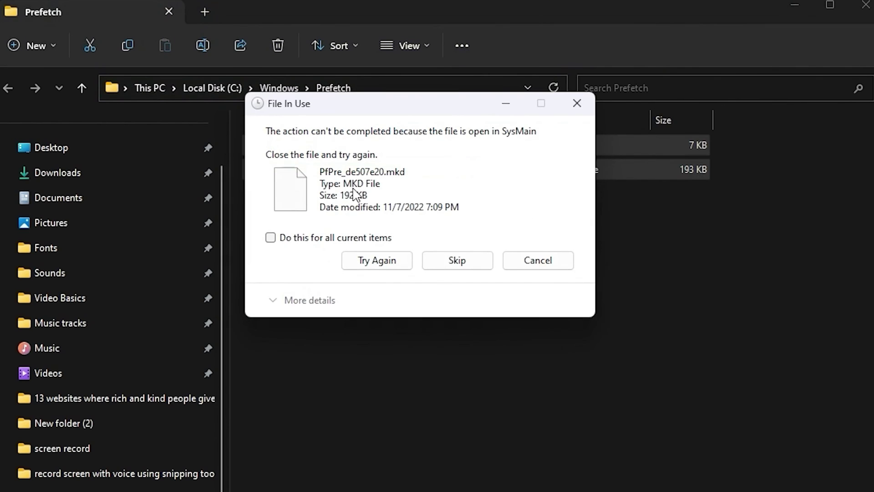
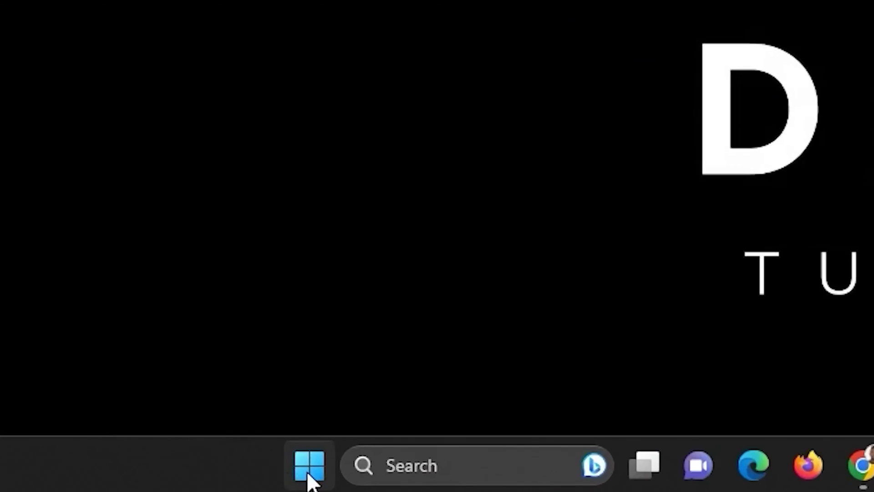
Step: Search Windows for 'disk' and launch Disk Cleanup for drive C:
click(310, 476)
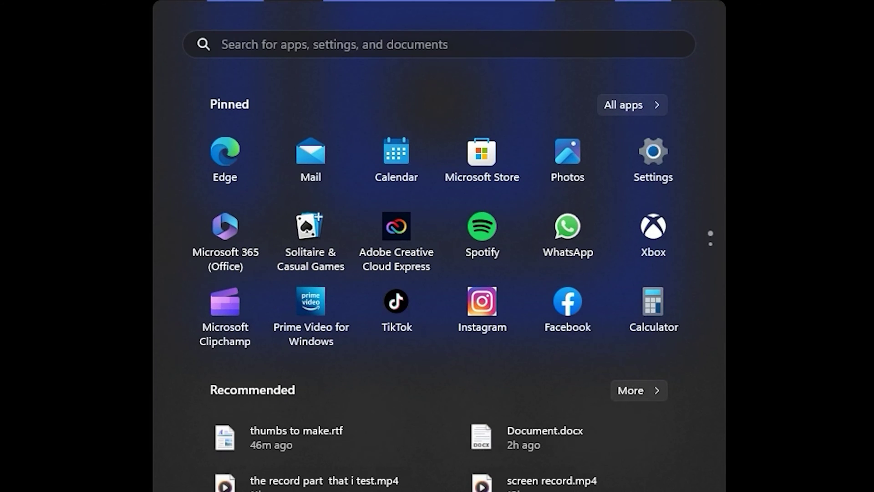
text(disk)
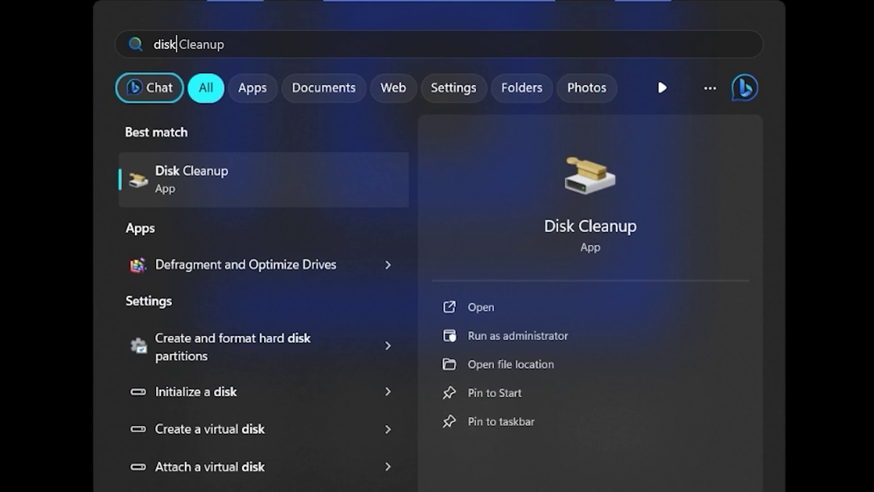
click(215, 176)
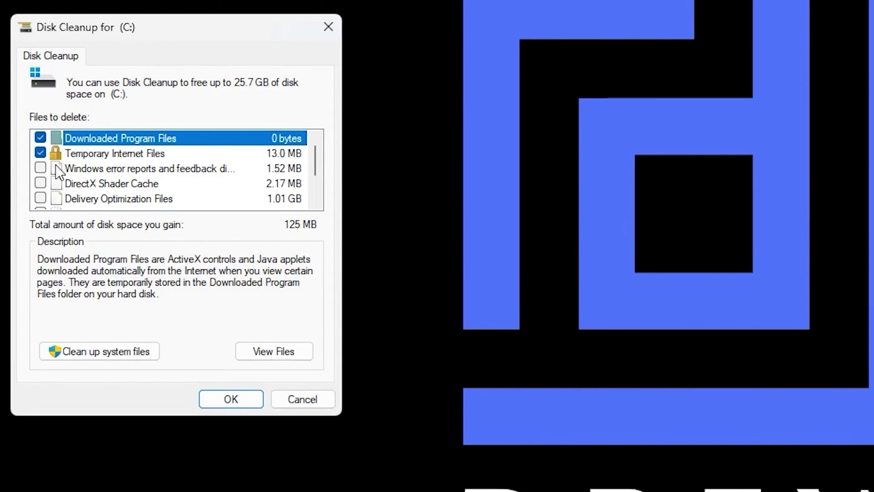
Step: Tick Recycle Bin in the Files to delete list, raising space to gain to 24.7 GB
scroll(44, 180, down, 1)
click(40, 168)
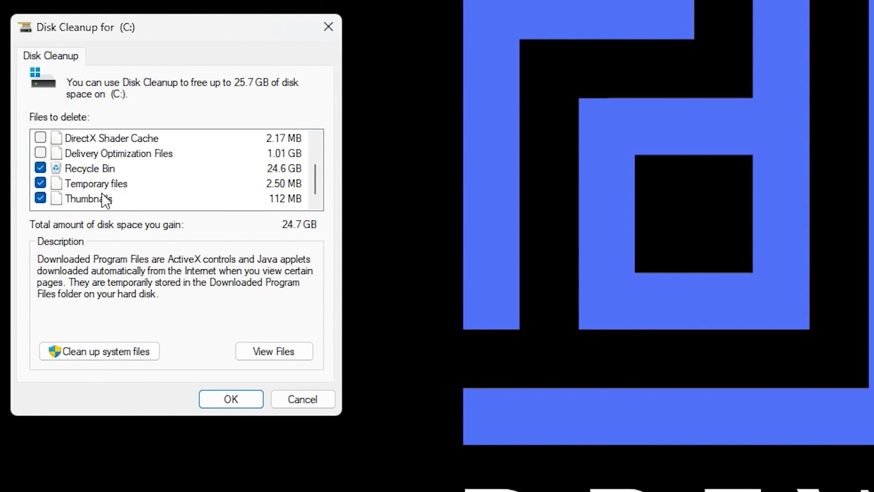
scroll(97, 194, up, 1)
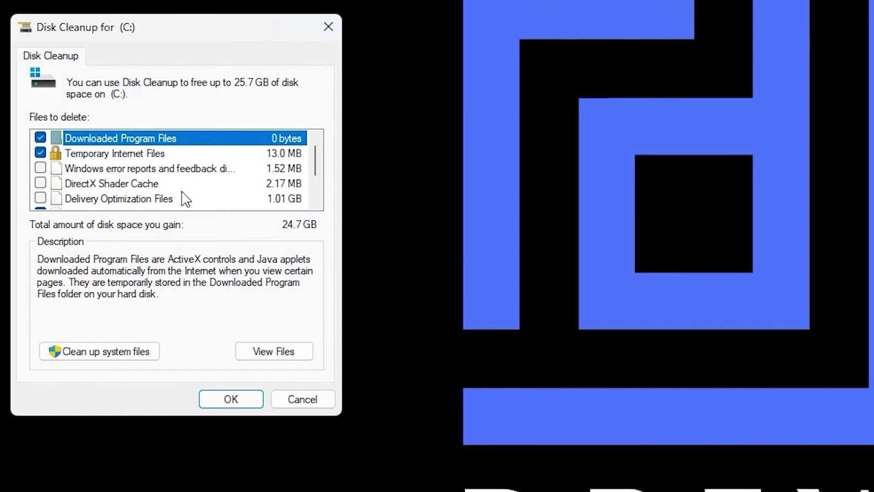
scroll(156, 199, down, 1)
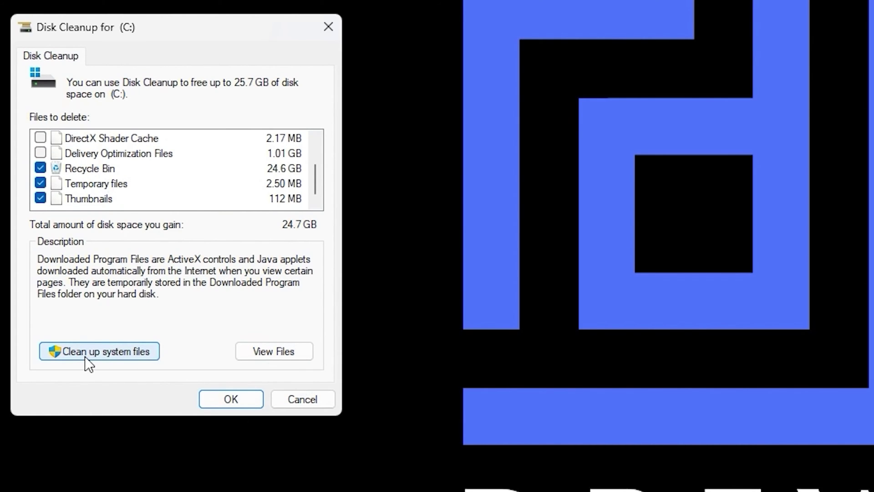
Step: Start the Clean up system files recalculation, then cancel it without deleting anything
click(130, 349)
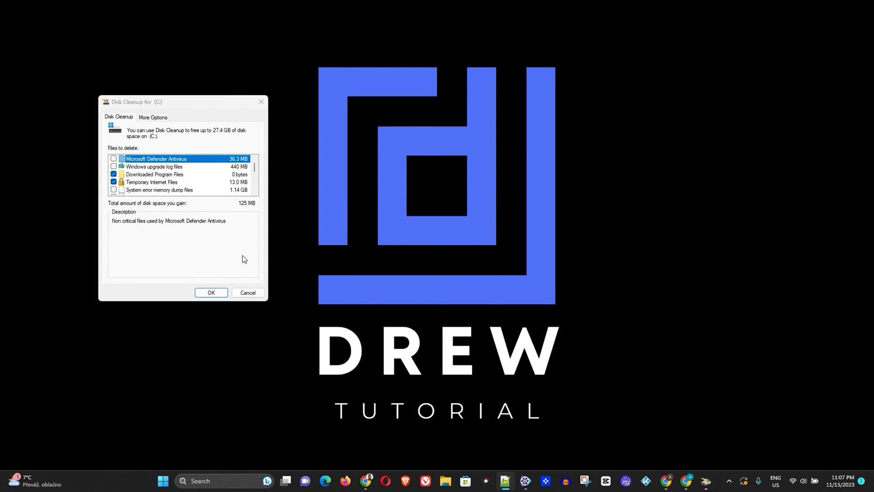
scroll(179, 175, down, 4)
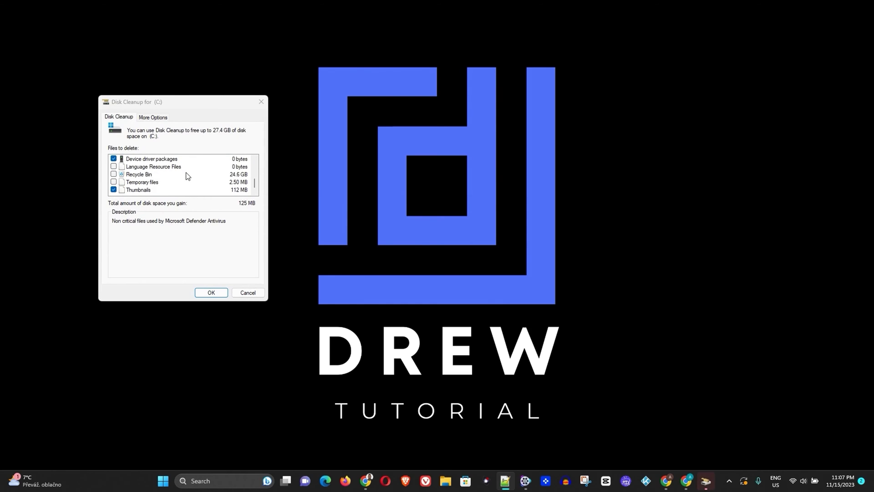
click(248, 292)
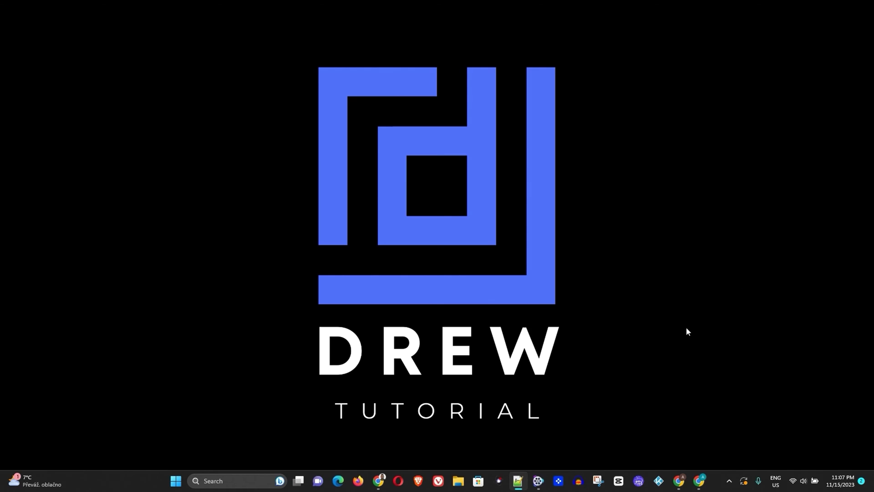
Step: Search Windows for 'mrt' and launch the Malicious Software Removal Tool
click(177, 481)
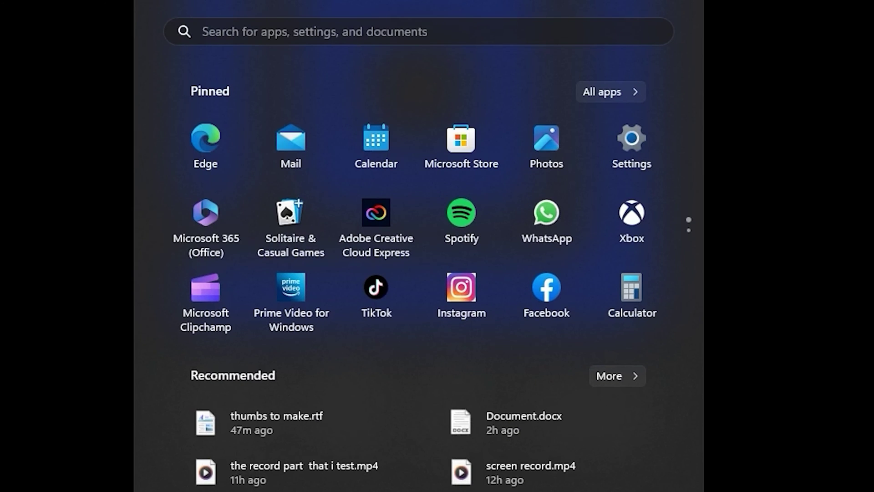
text(mrt)
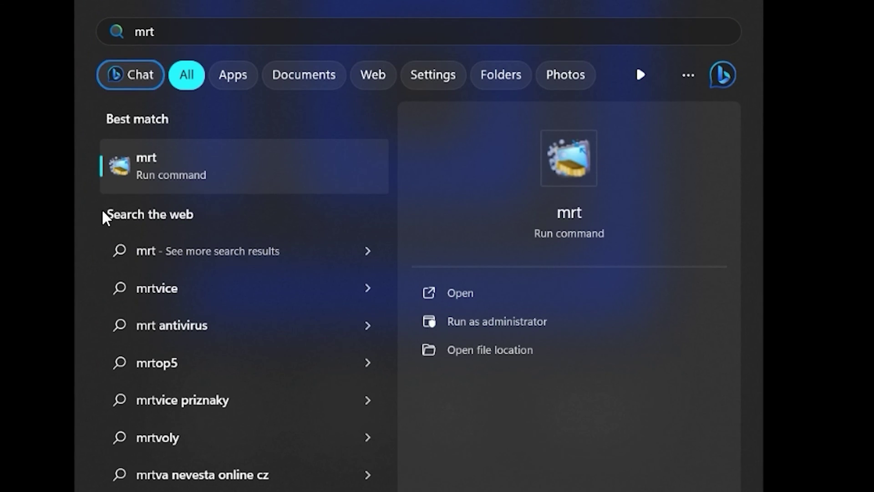
click(168, 164)
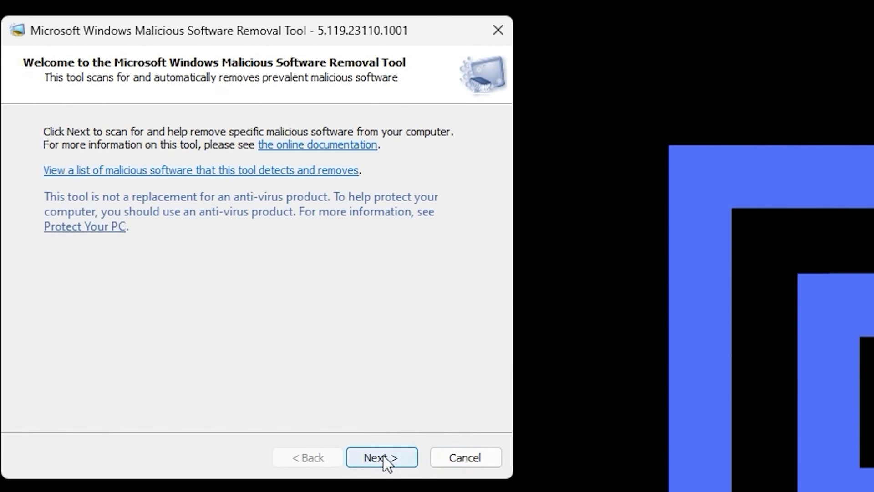
Step: Start a Full scan of the entire system, past the welcome page
click(390, 467)
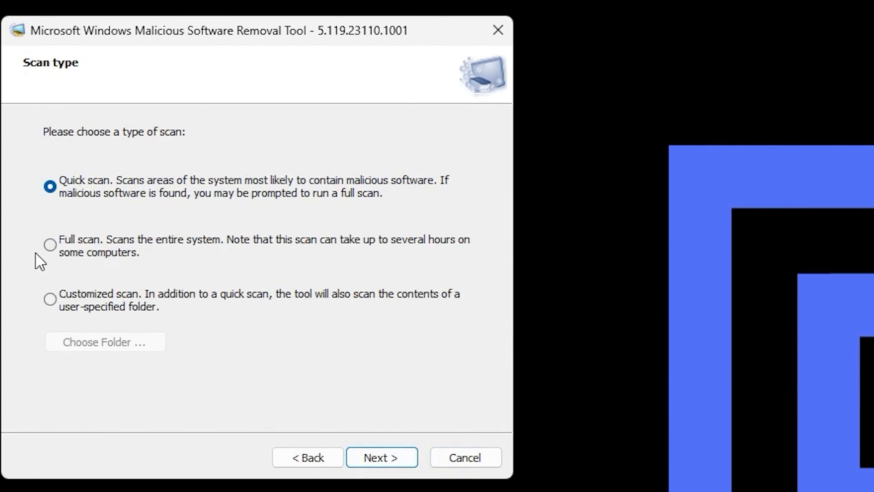
click(47, 243)
click(381, 457)
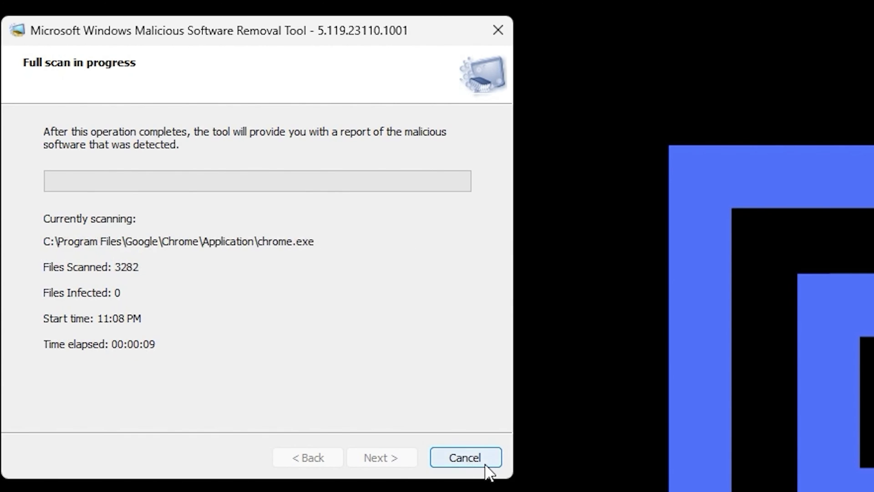
Step: Cancel the running full scan, confirm with Yes, and finish to close the tool
click(486, 464)
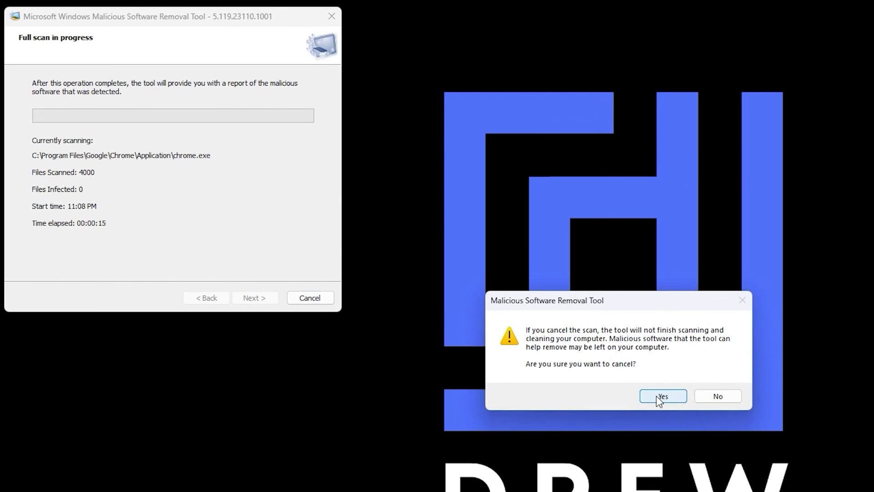
click(661, 397)
click(255, 298)
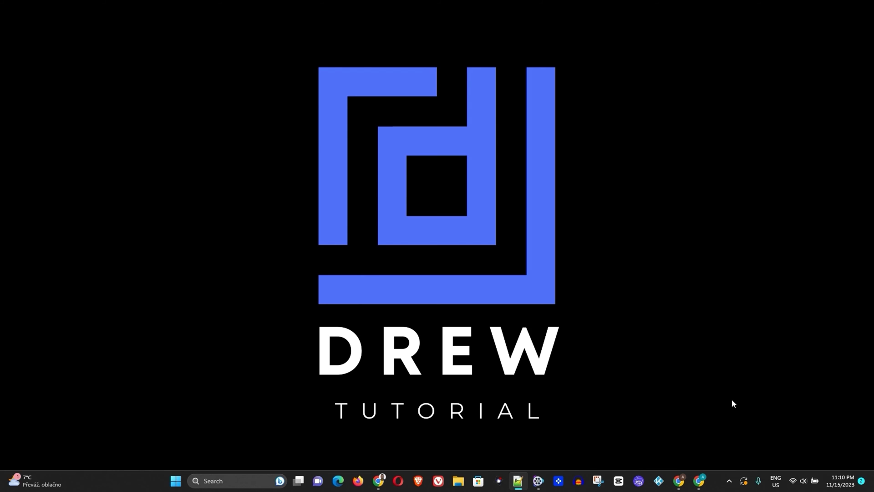
Step: Return to the Chrome malwarebytes search and open the official malwarebytes.com result
mouse_move(699, 481)
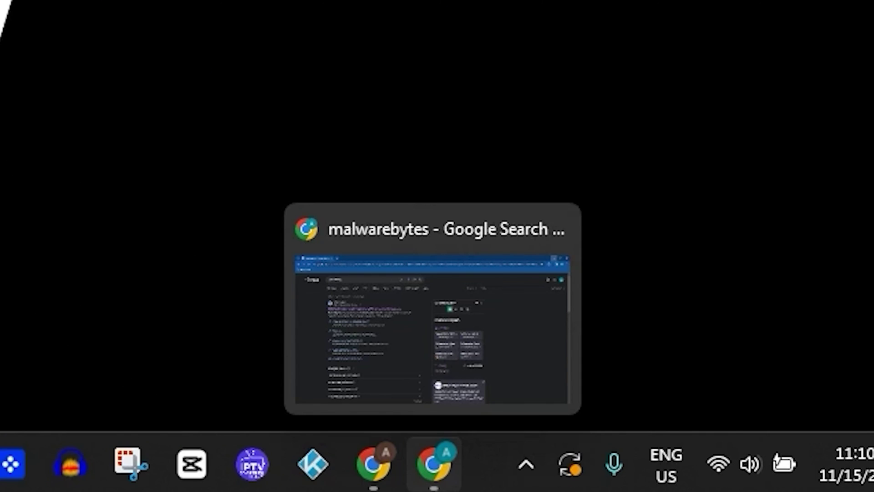
click(437, 466)
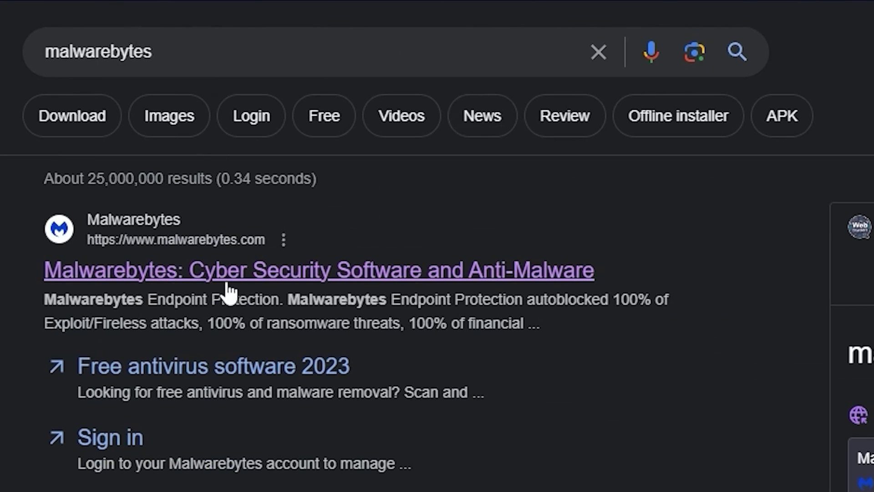
click(154, 276)
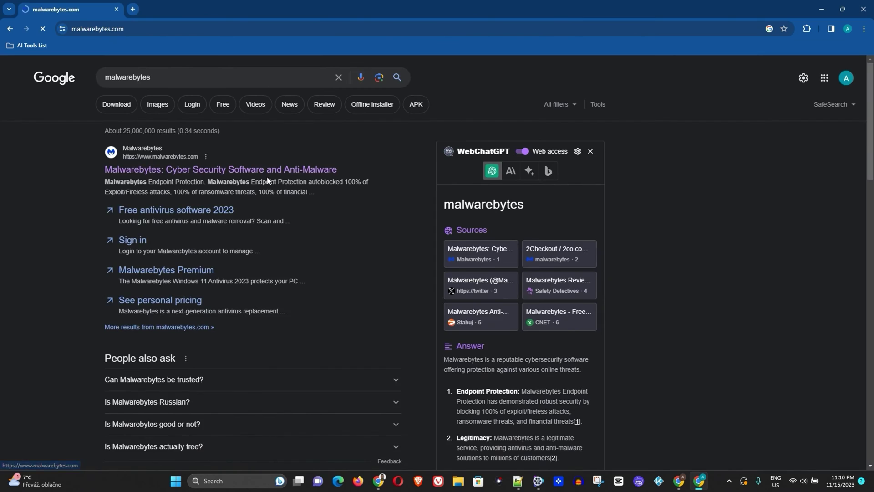